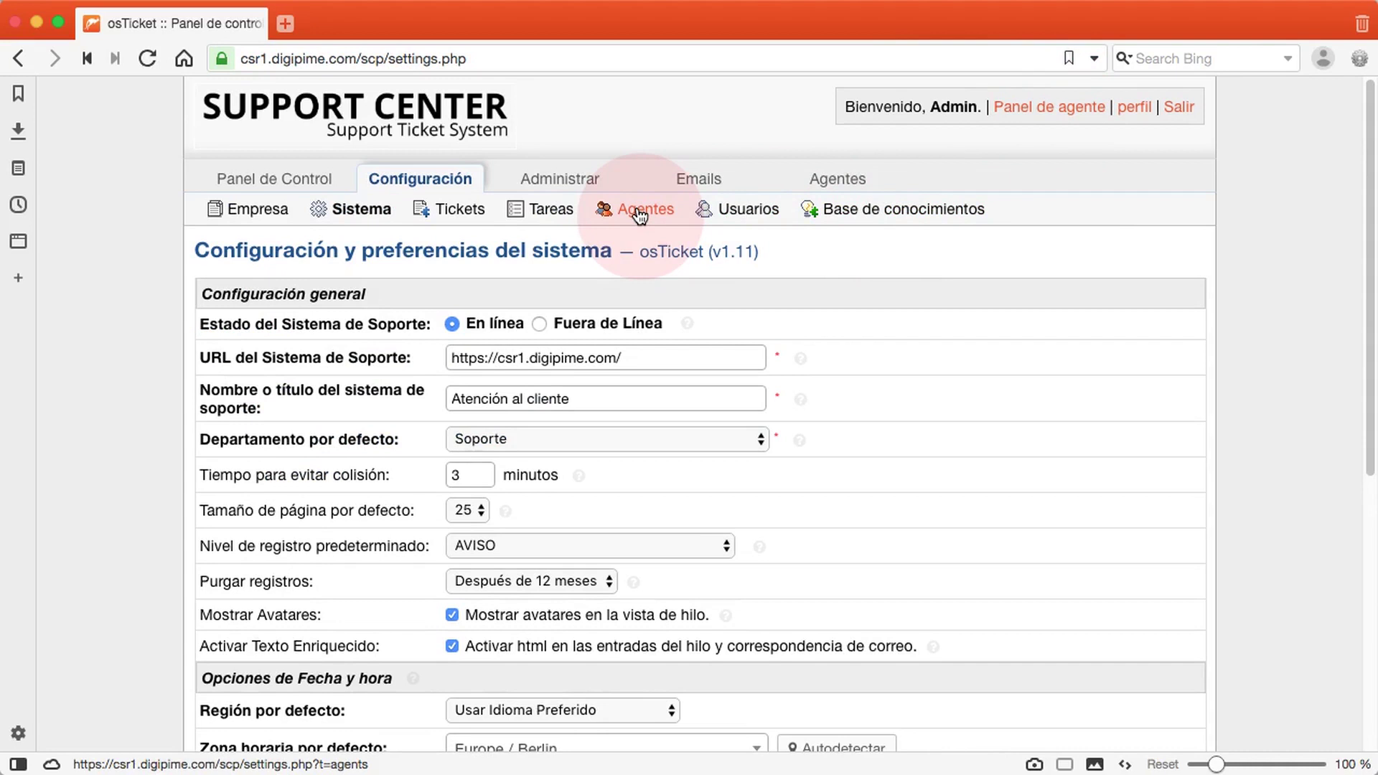
- Open the agent configuration settings and choose "--Como Introduzco--" as the name format
mouse_move(837, 182)
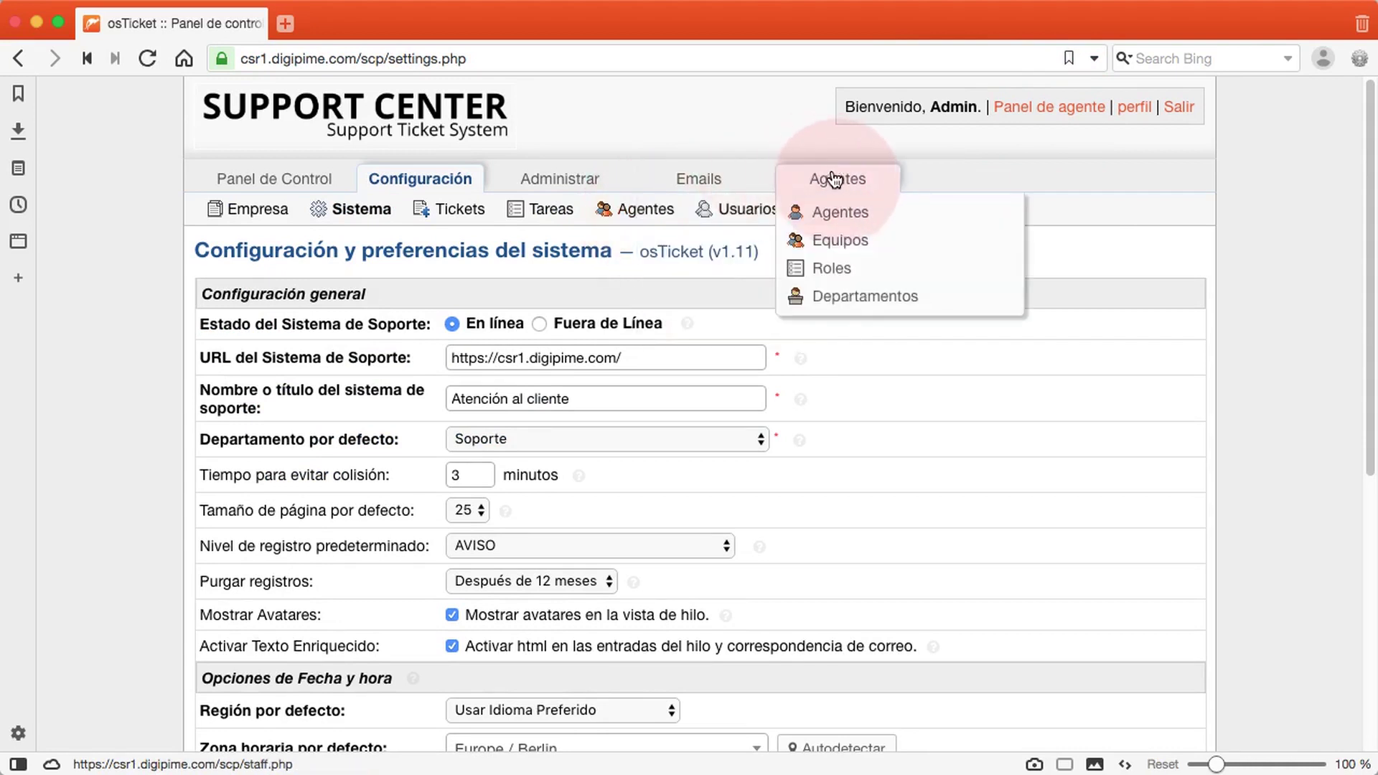
click(646, 212)
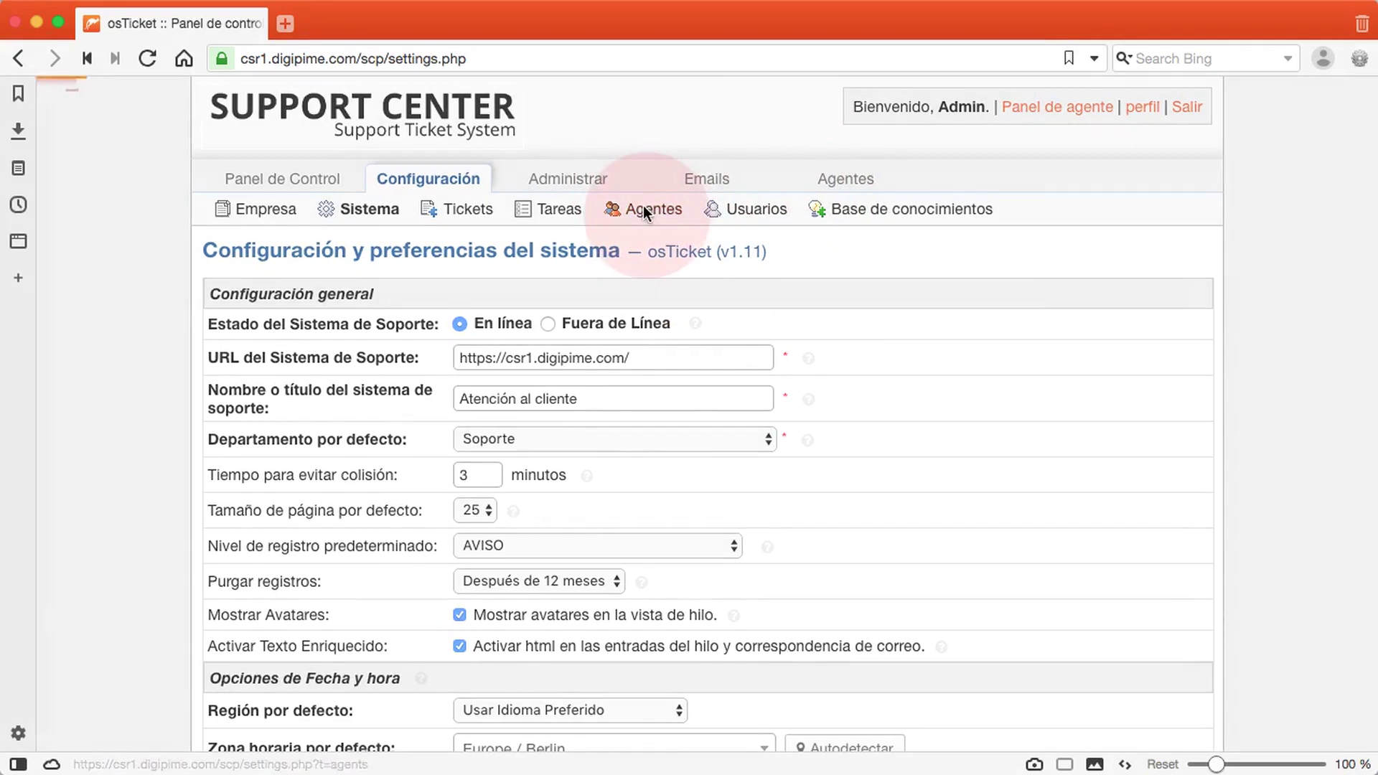
scroll(1152, 406, down, 1)
scroll(1153, 400, down, 2)
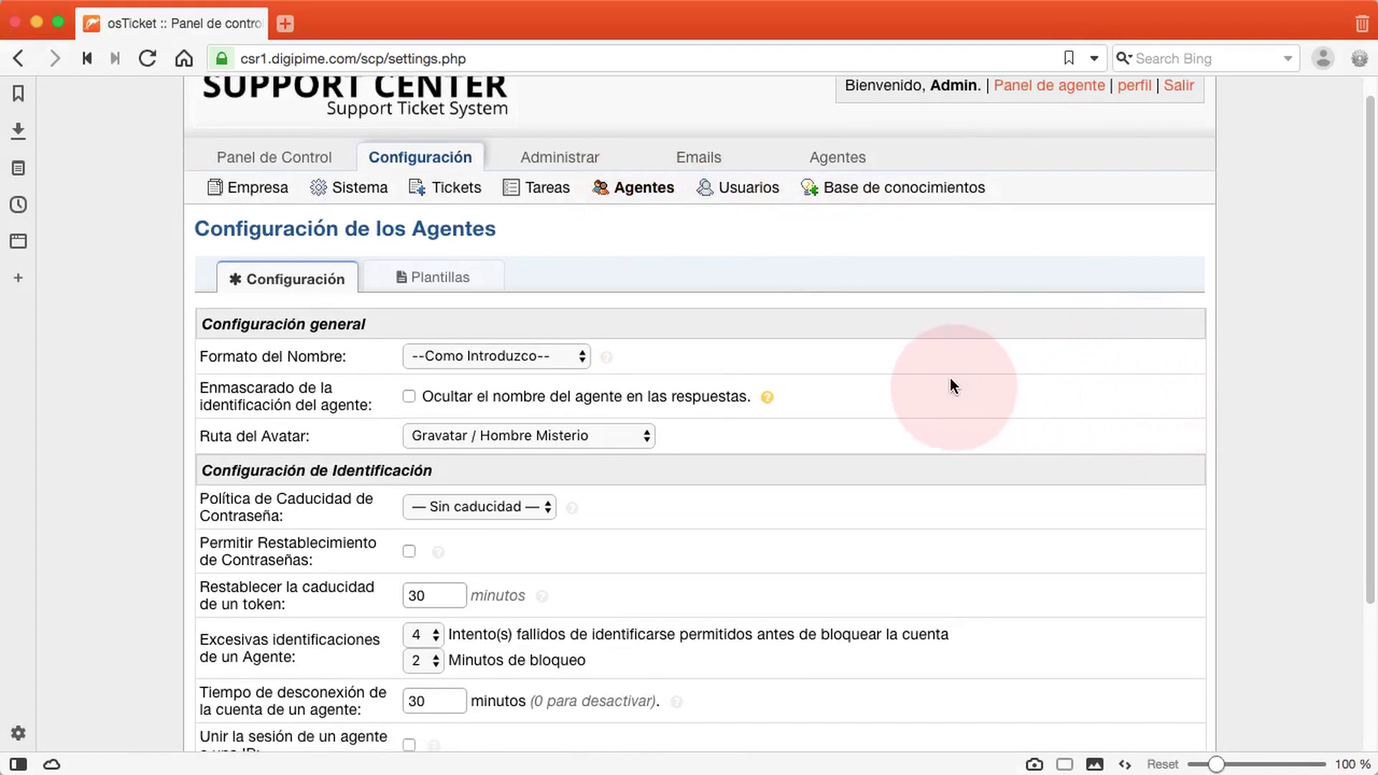
click(536, 357)
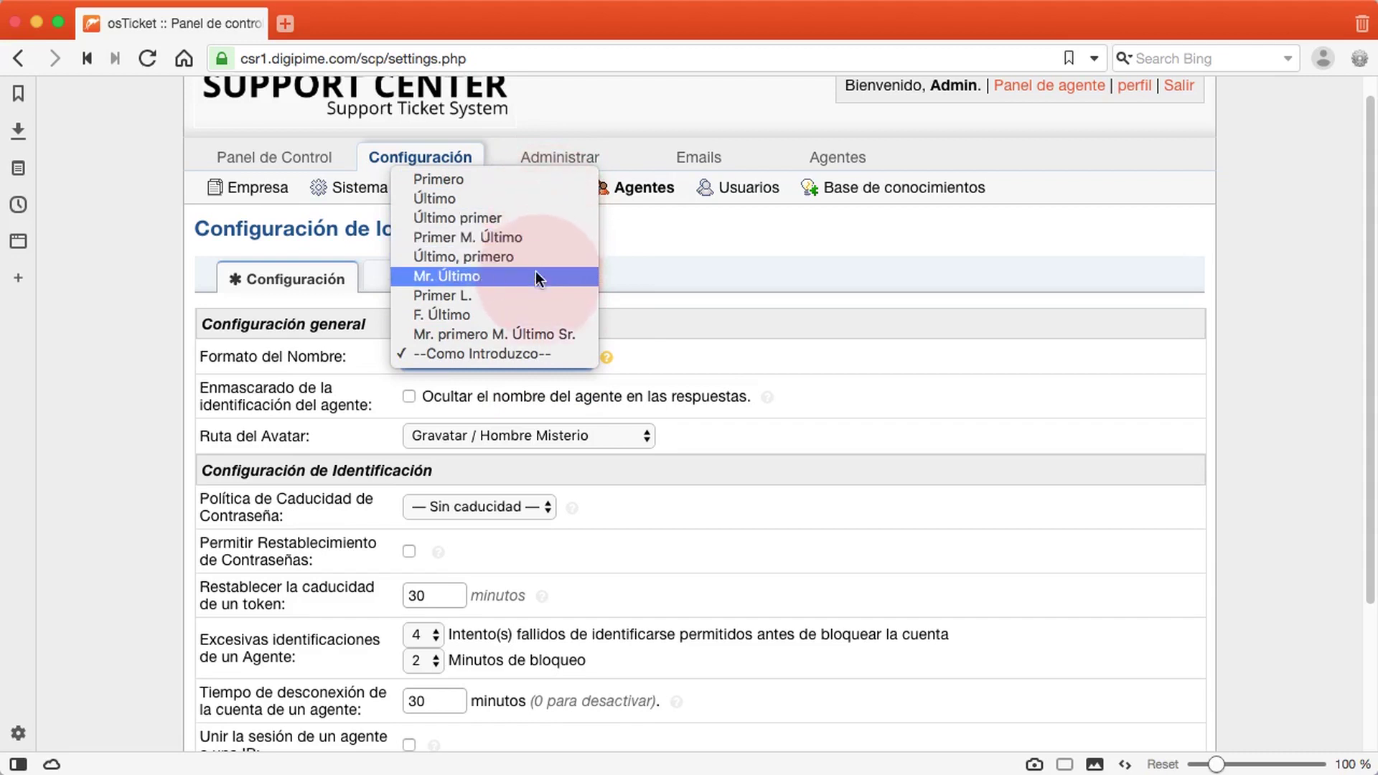
click(547, 354)
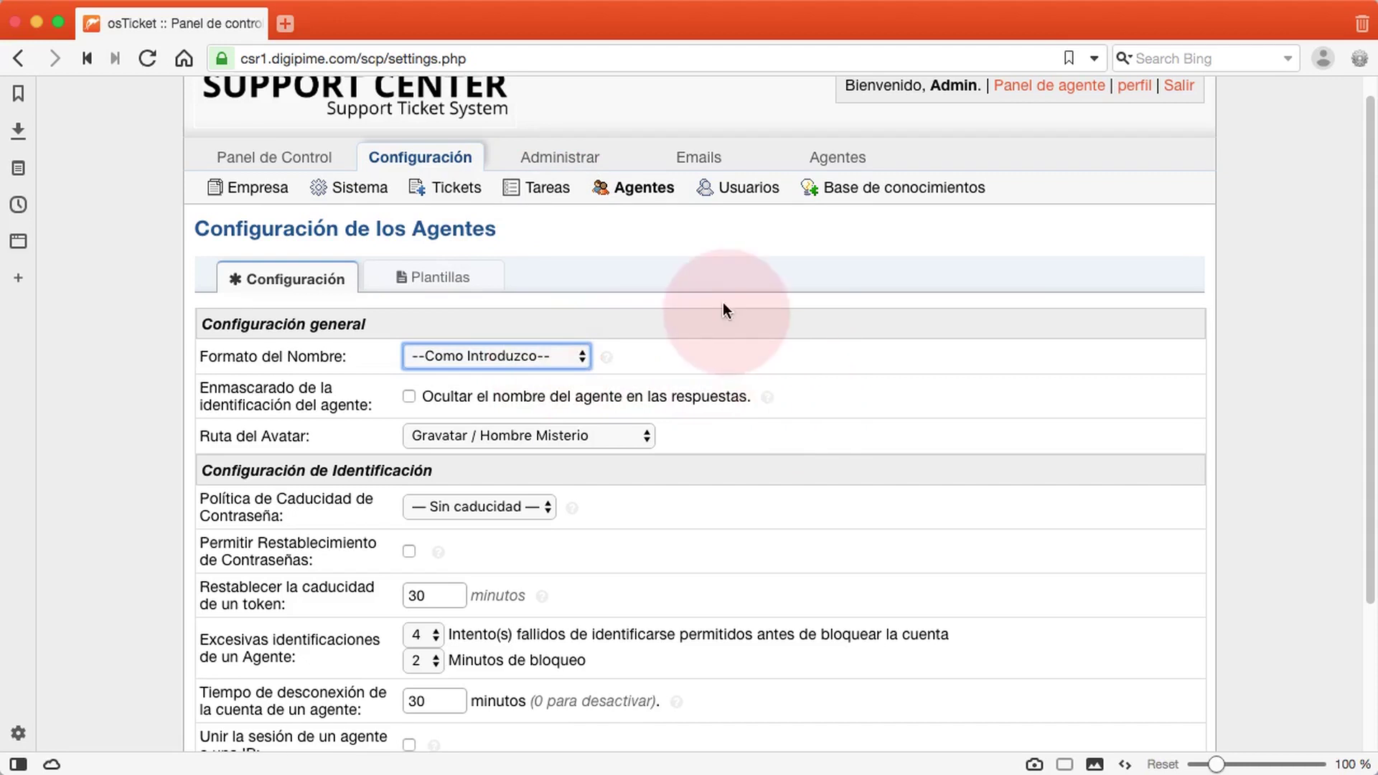
- Enable hiding the agent's name in responses, leaving Gravatar / Hombre Misterio as the avatar source
click(409, 397)
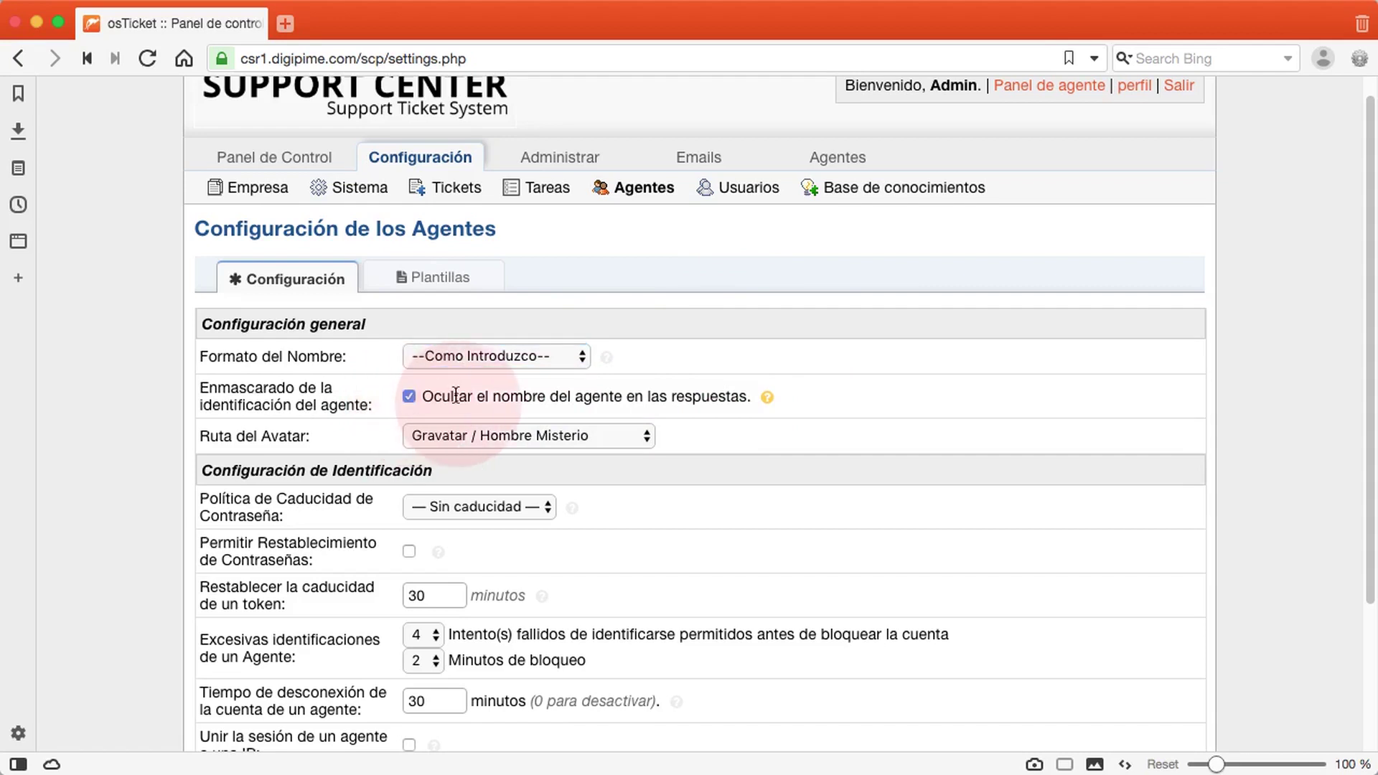
click(522, 435)
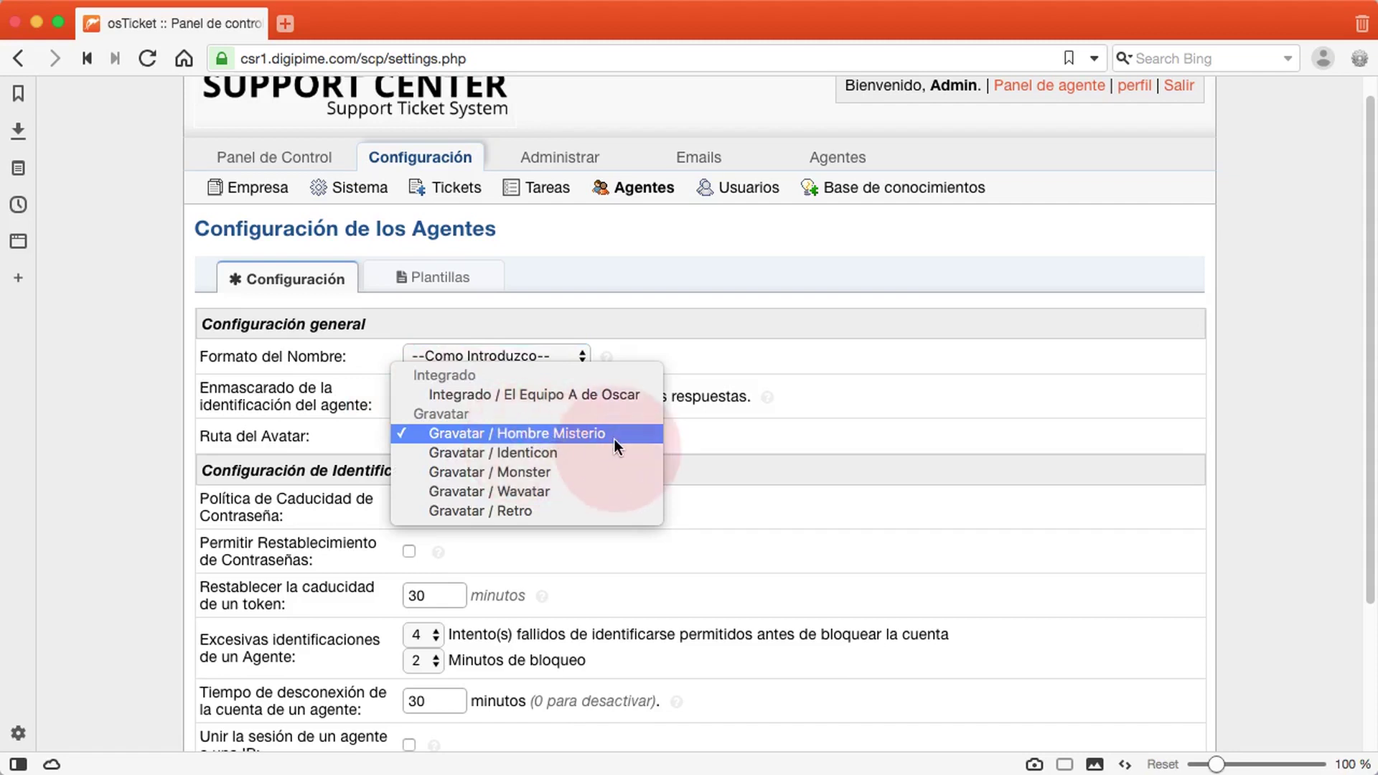
click(780, 439)
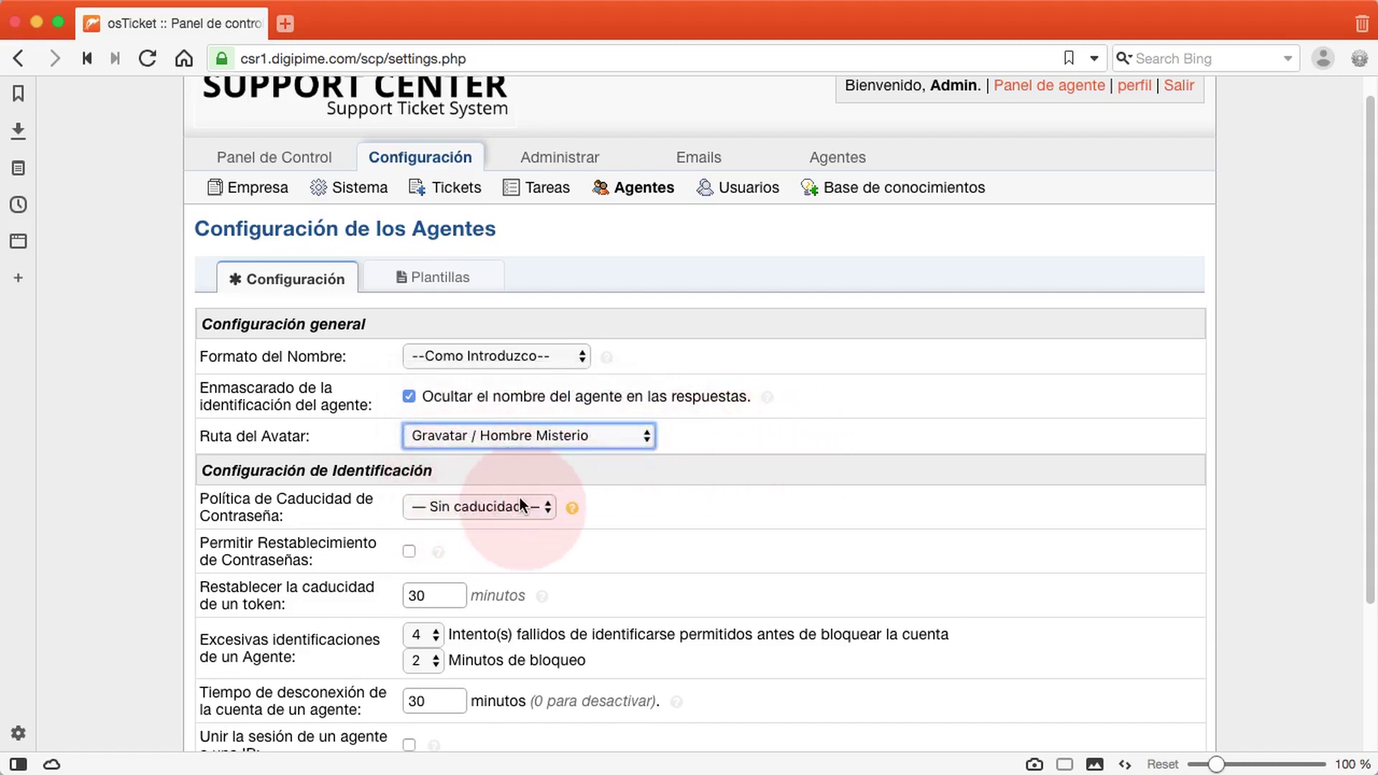
- Set the agents' password expiration policy to "Cada 12 meses" and allow password resets, leaving the token expiry at 30 minutes
scroll(520, 497, down, 5)
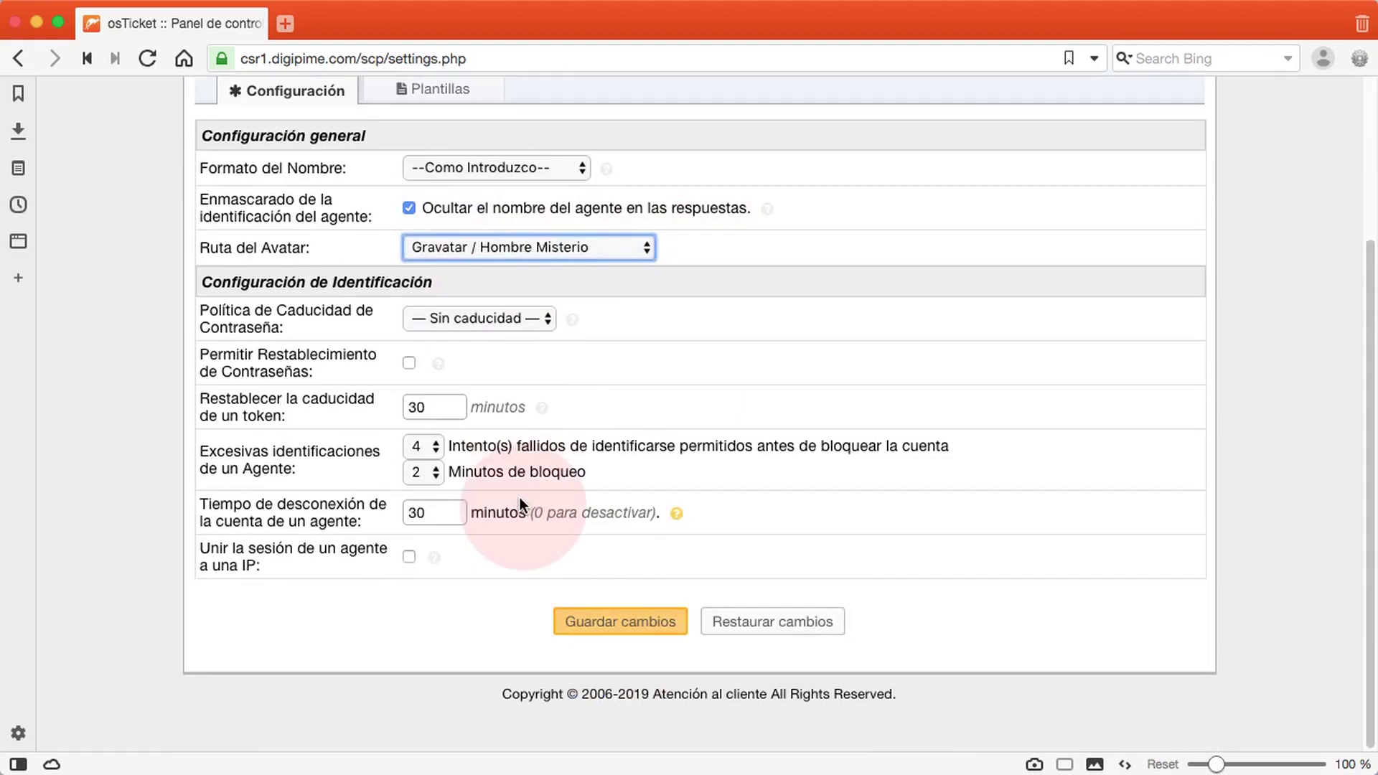
click(519, 318)
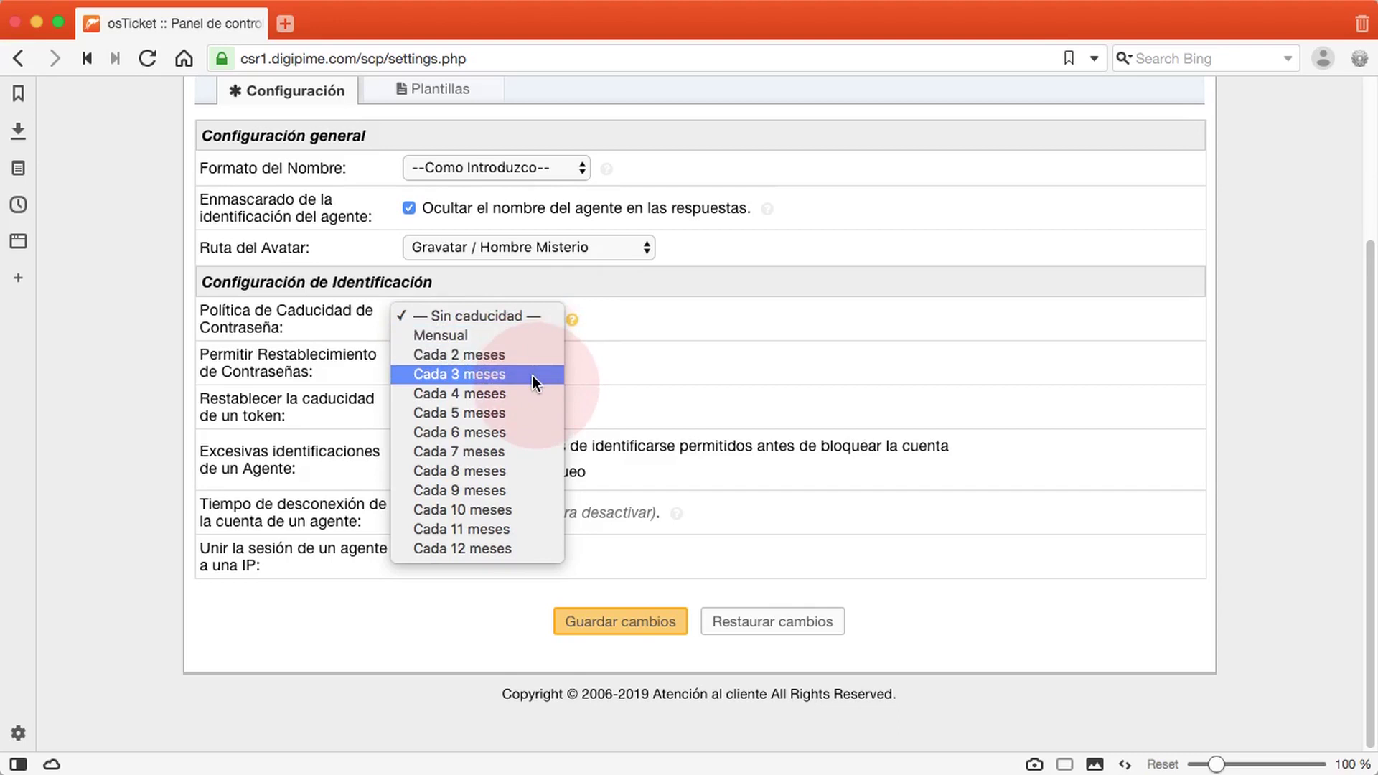
click(511, 548)
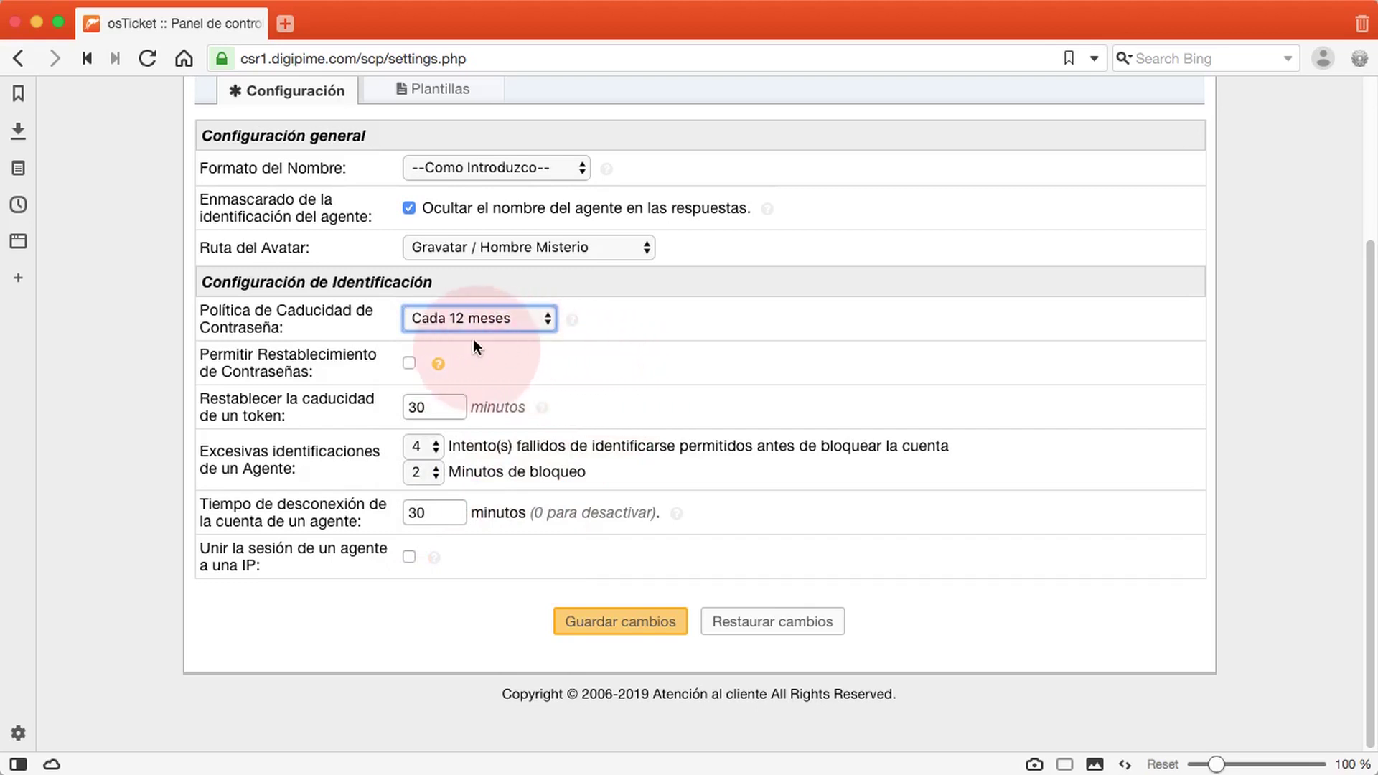
click(409, 363)
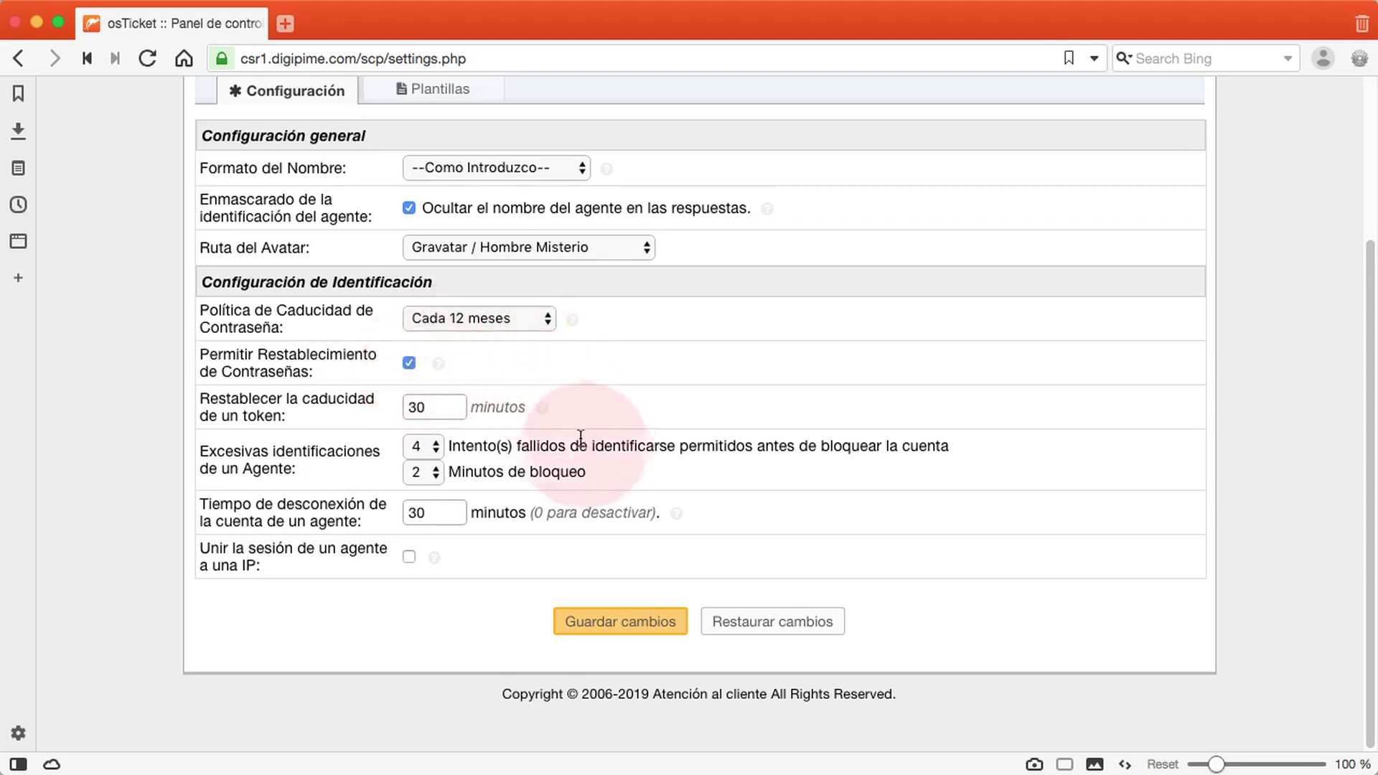
click(441, 408)
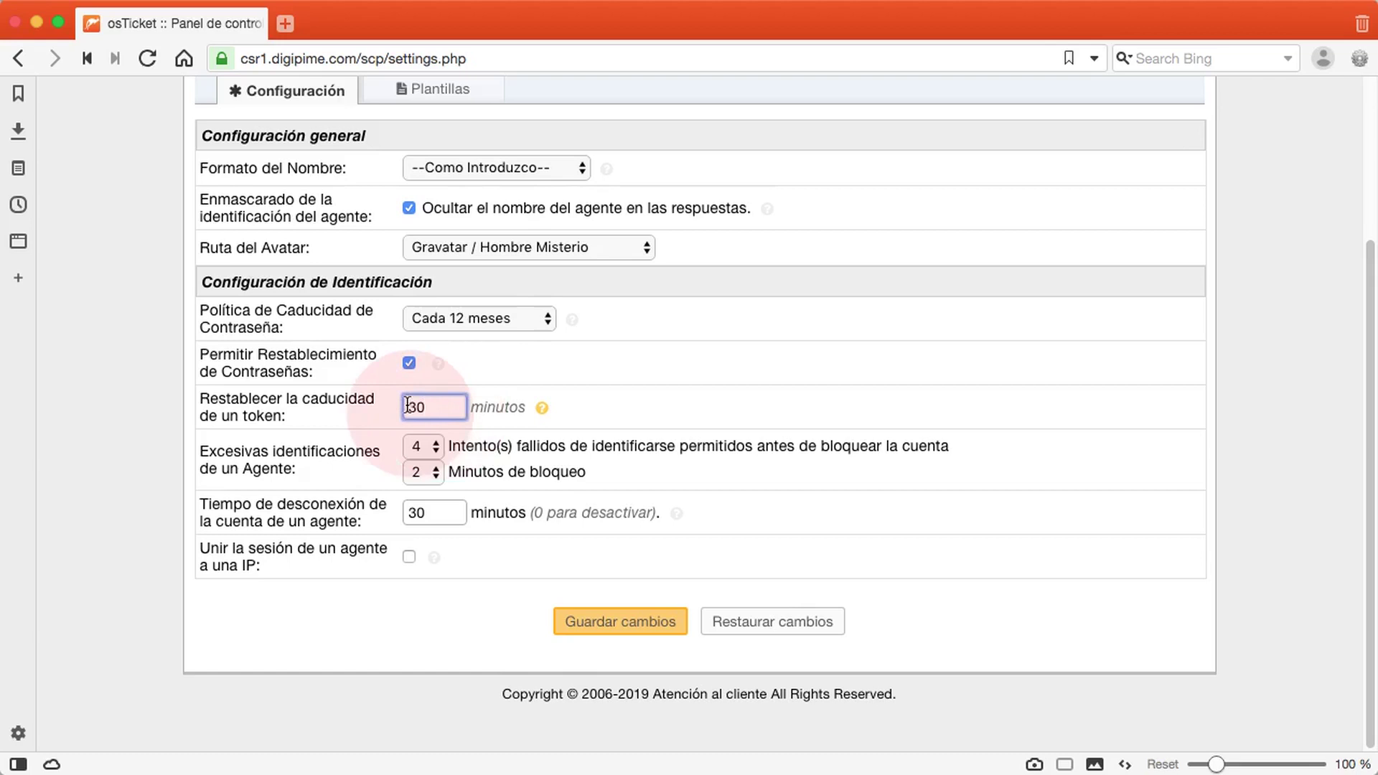
- Set the failed login attempts allowed before an agent account is locked to 2
click(435, 451)
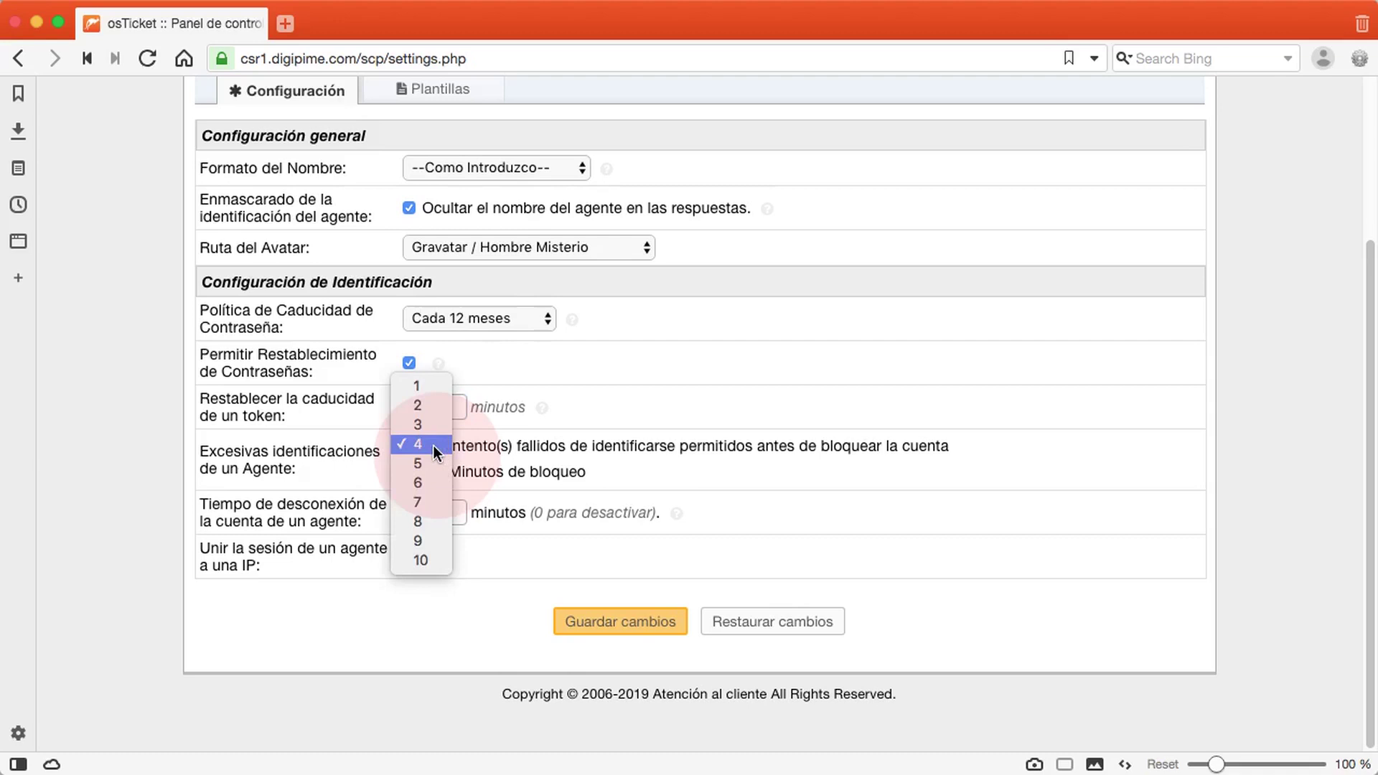
click(432, 407)
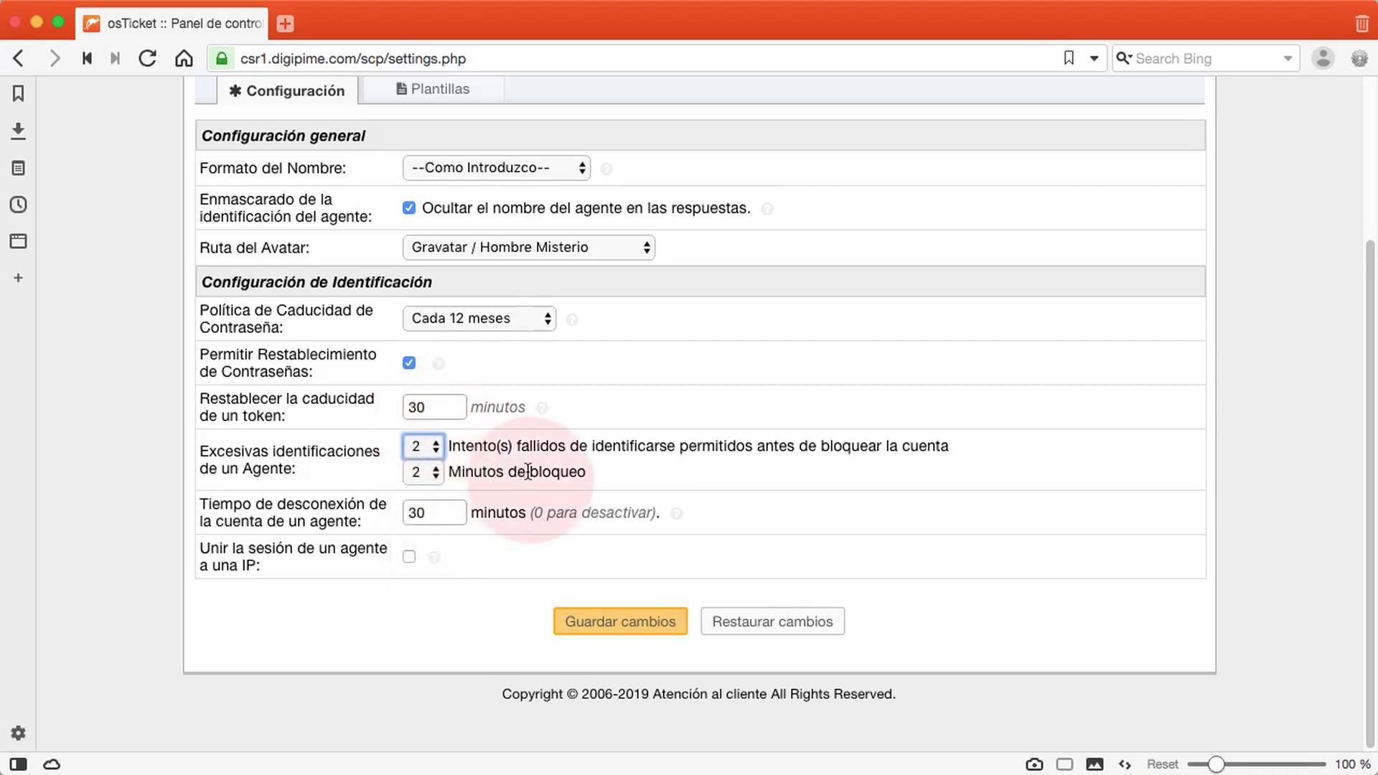
click(465, 447)
drag(465, 446, 449, 470)
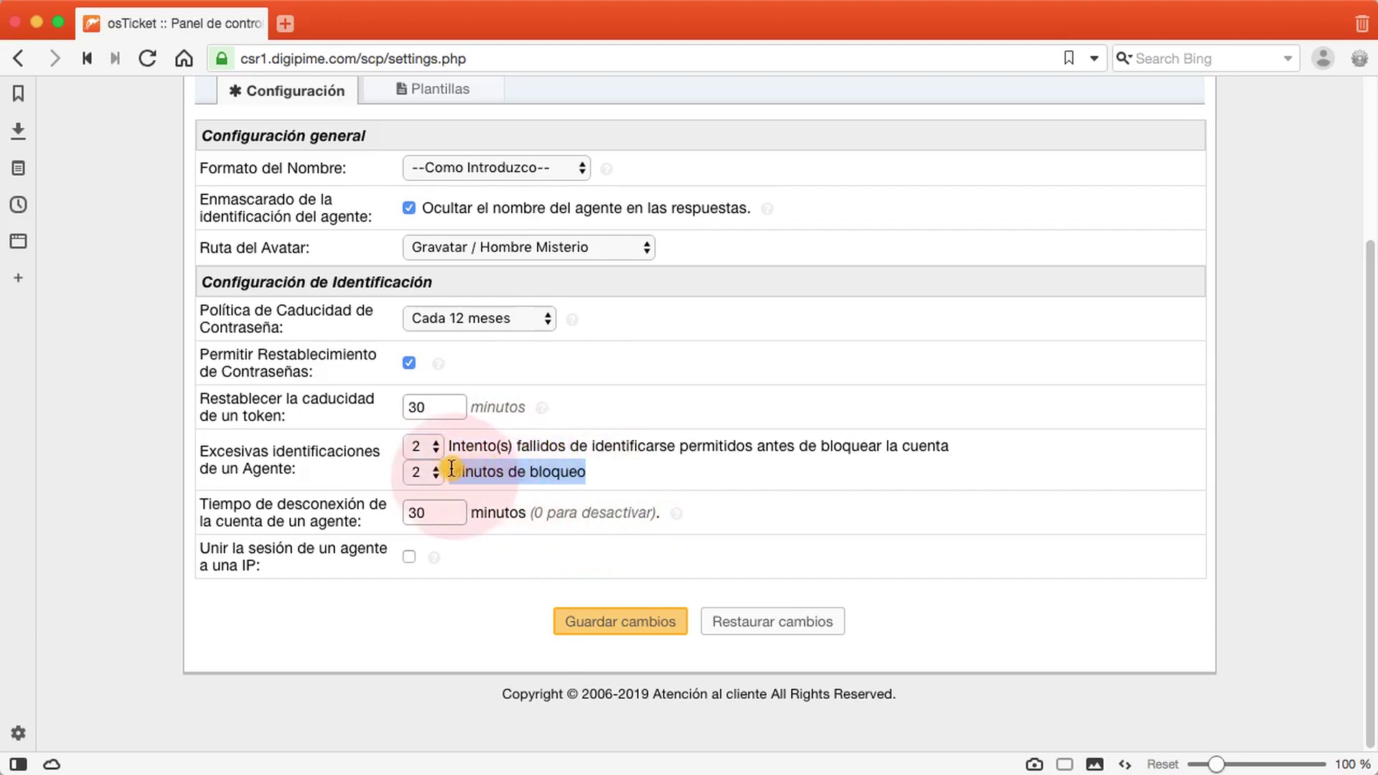
click(642, 471)
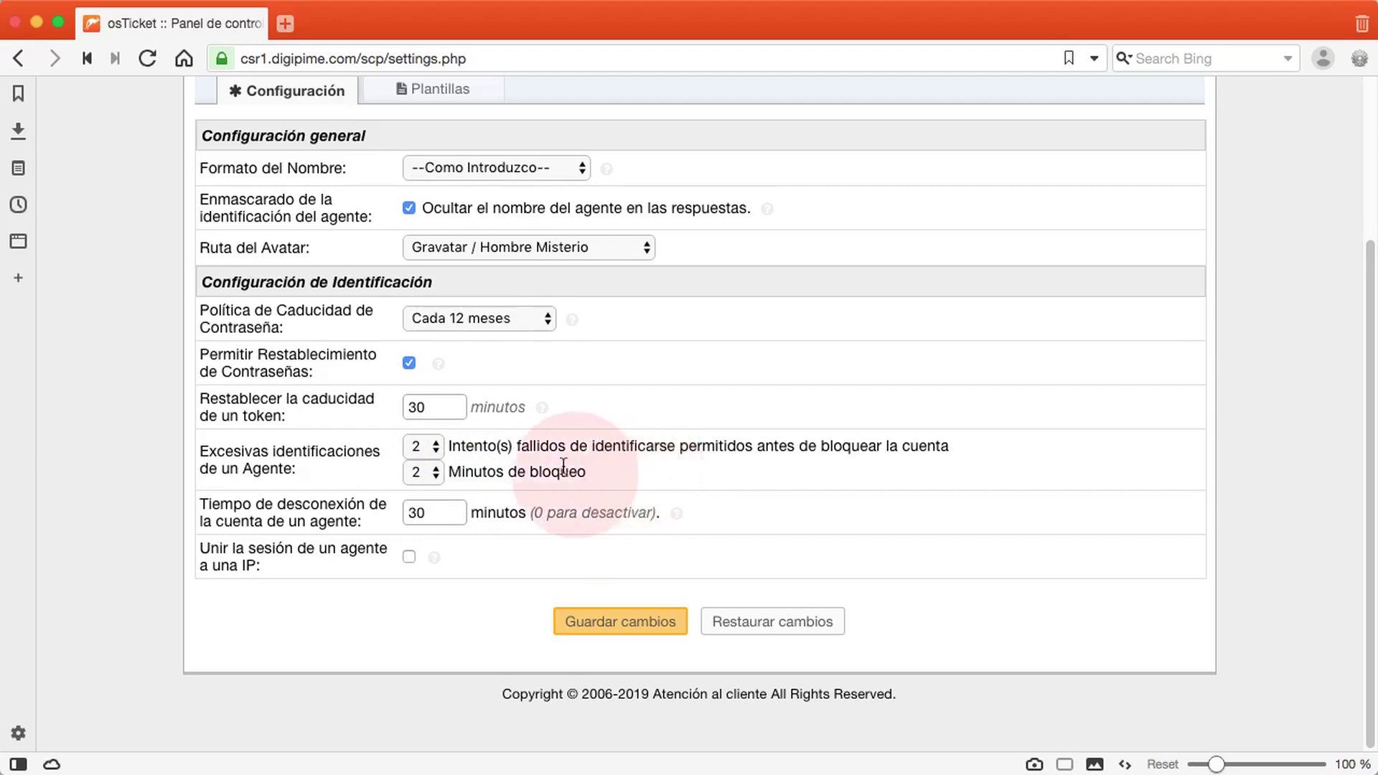
- Leave agent sessions unbound to an IP and the agent session timeout at 30 minutes, and save the agent settings
click(443, 513)
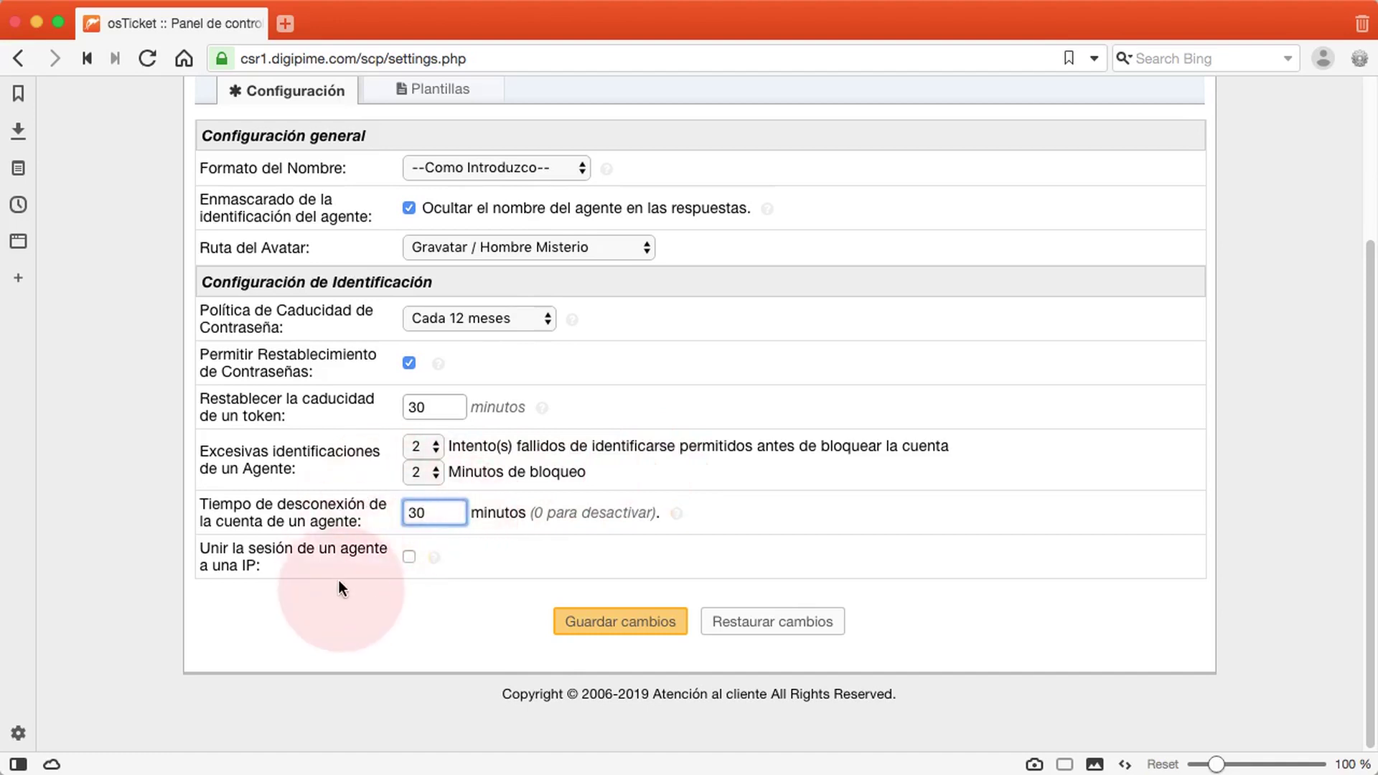
click(409, 557)
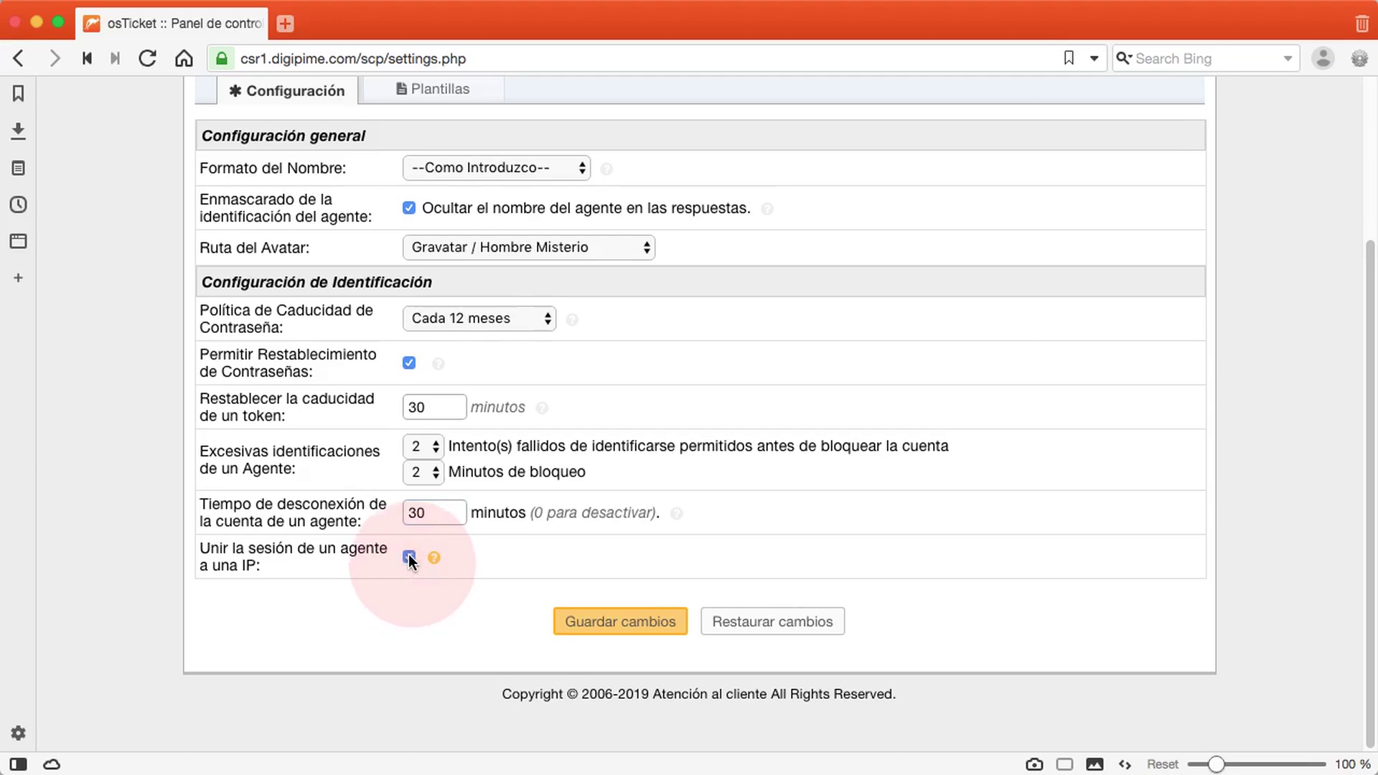
click(409, 557)
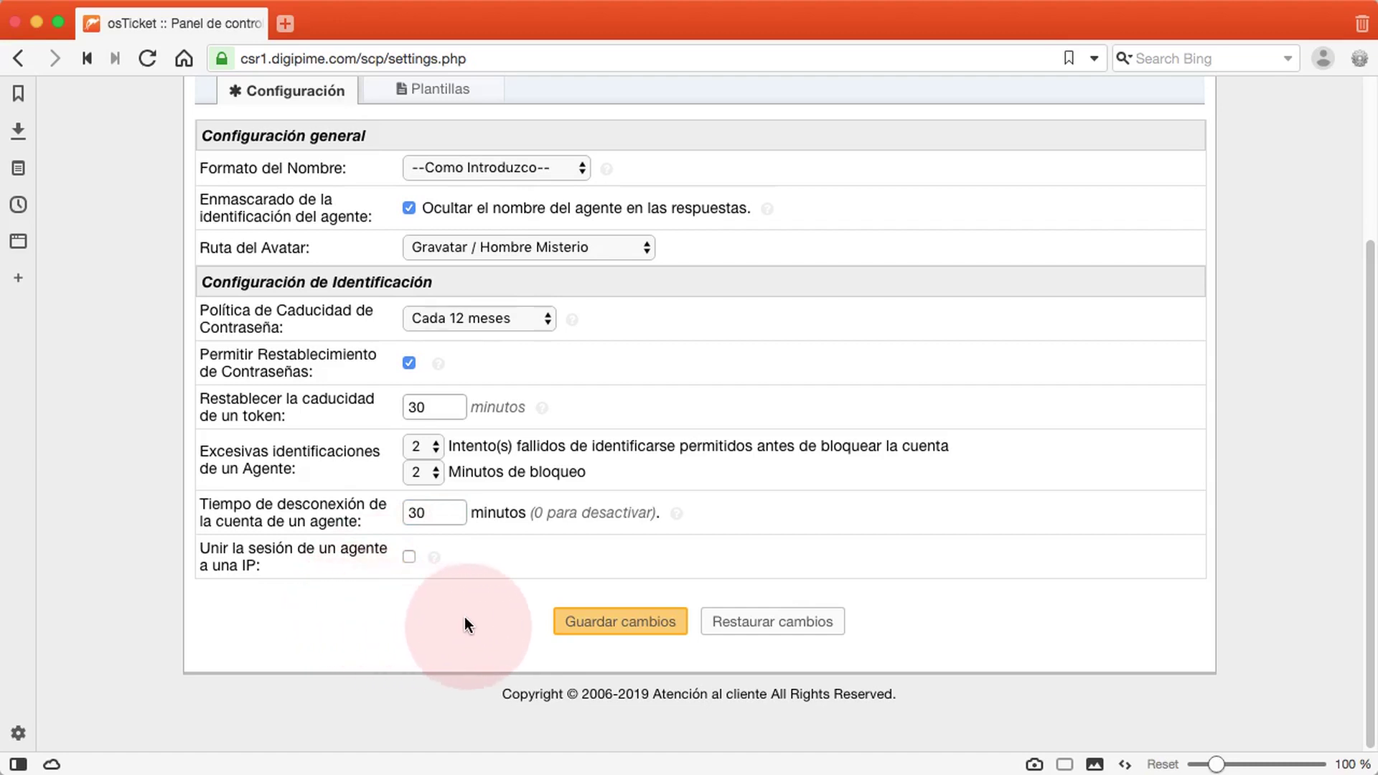
click(594, 624)
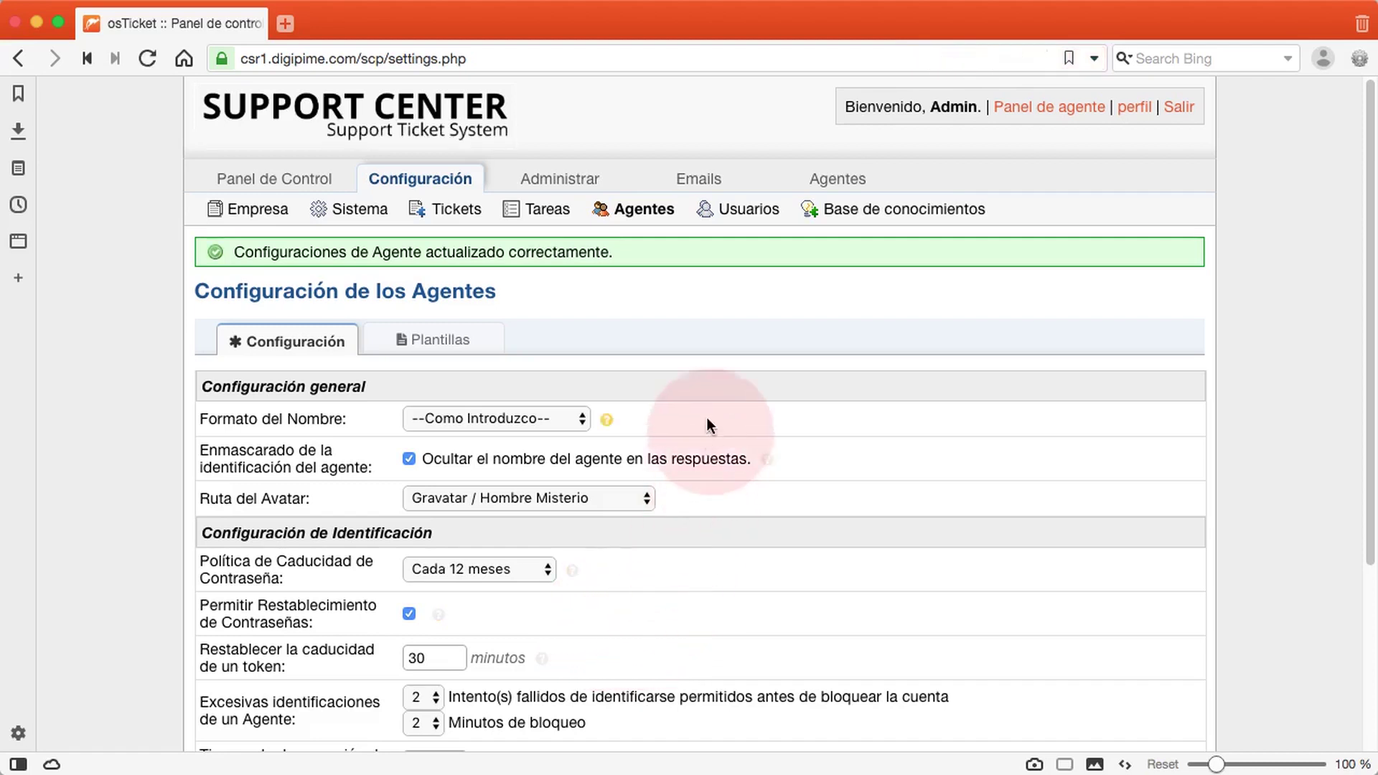
- Open the agents' password reset email template and review its full text
click(424, 343)
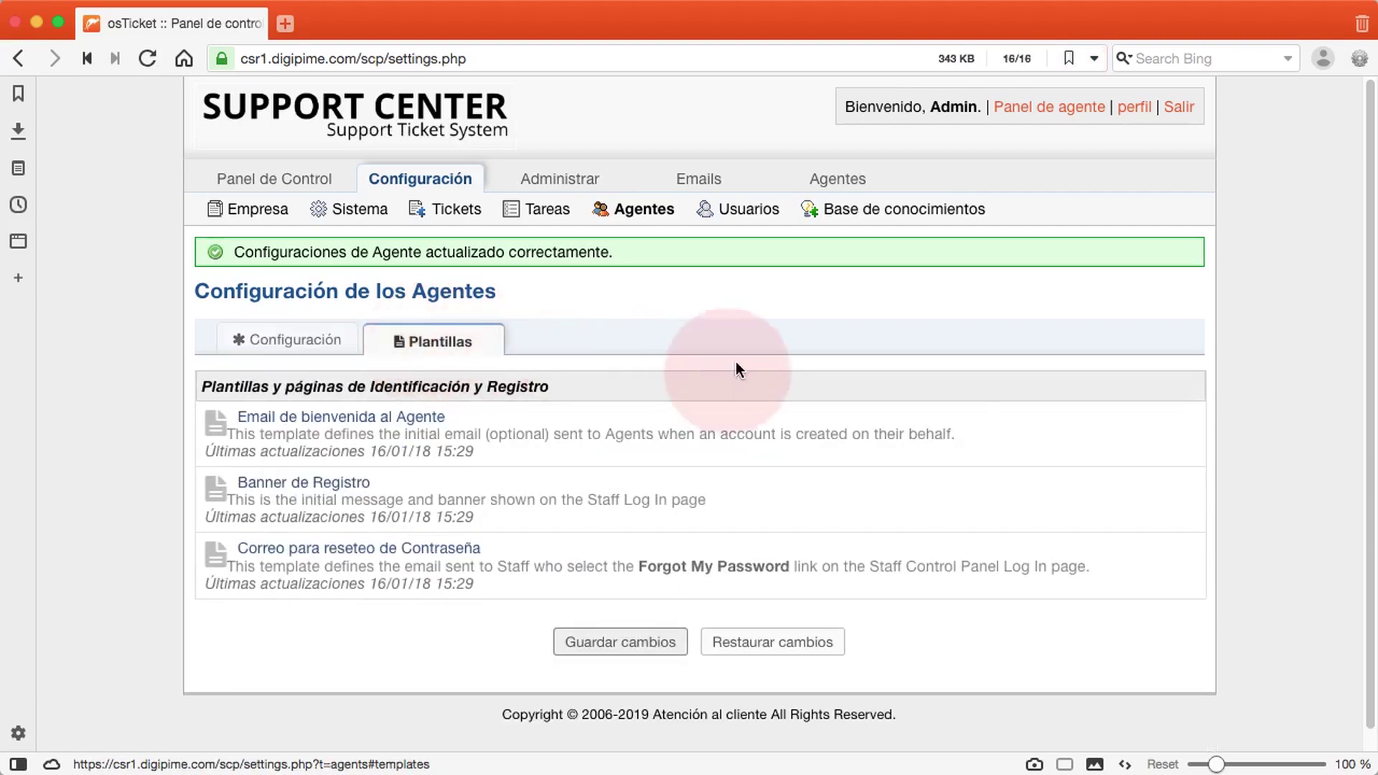
scroll(963, 568, down, 1)
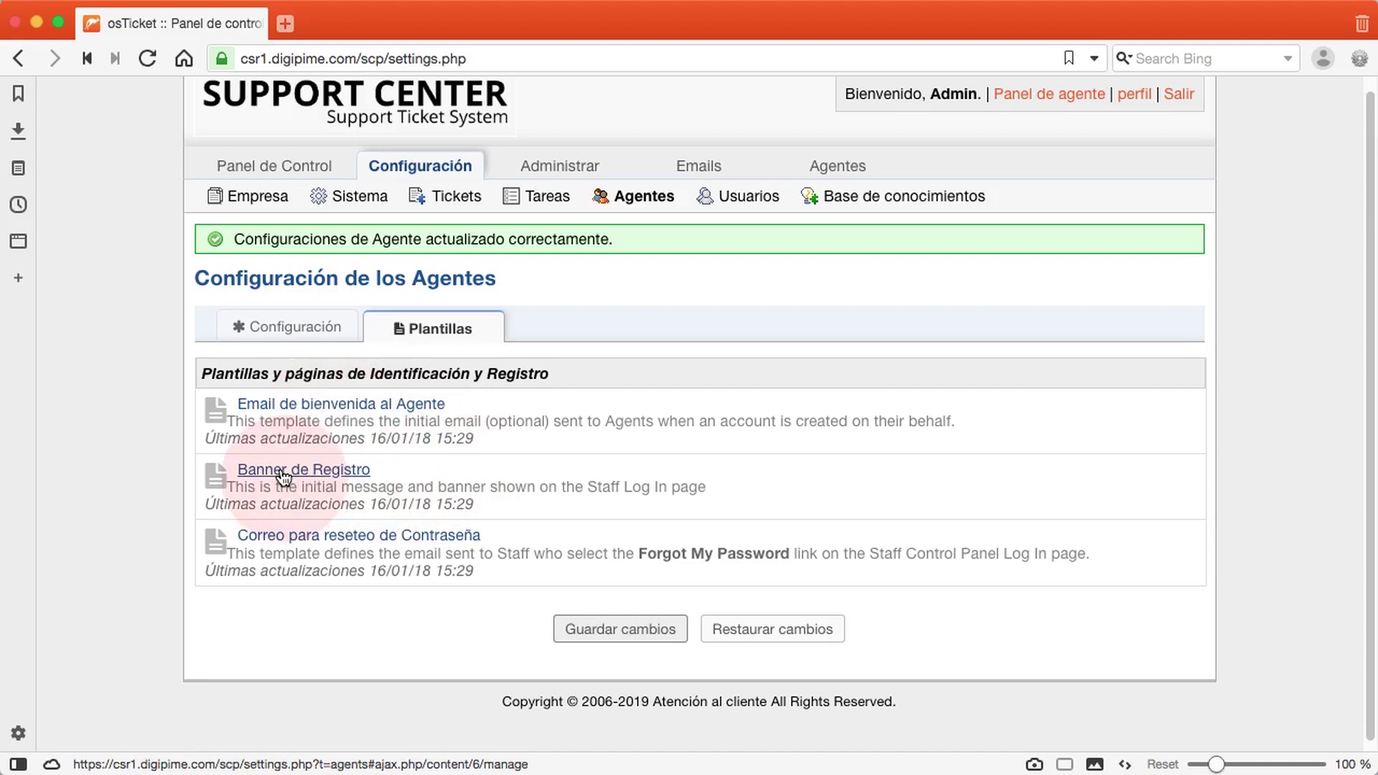
click(390, 537)
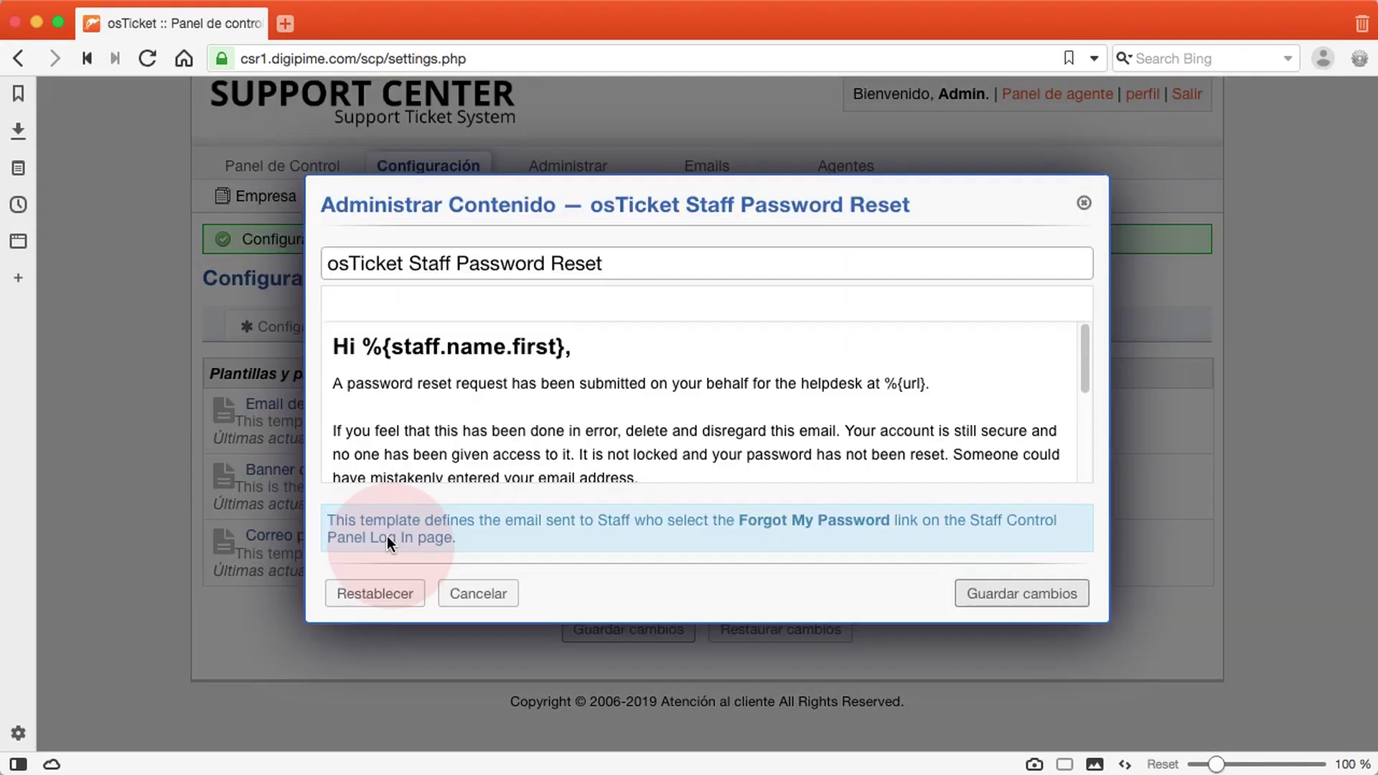
scroll(659, 418, down, 5)
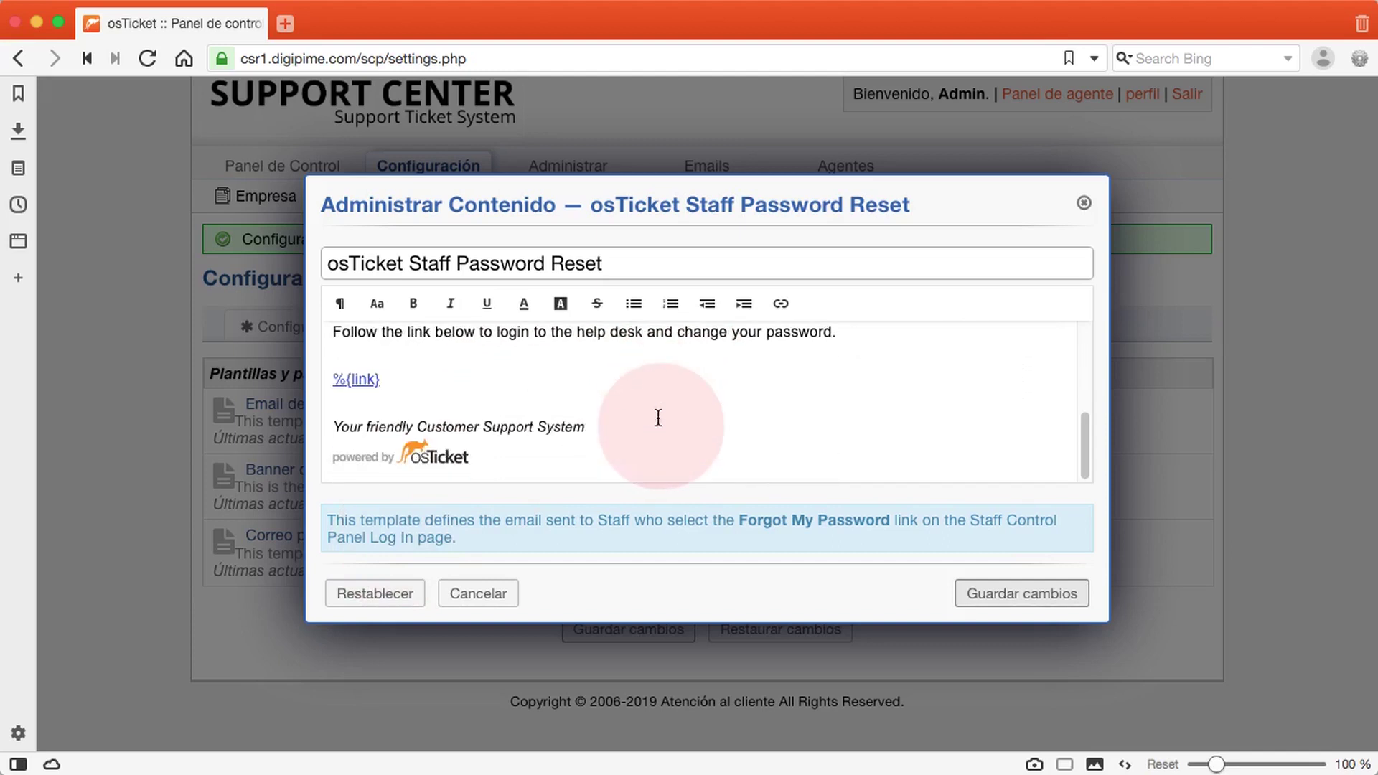
scroll(658, 417, up, 5)
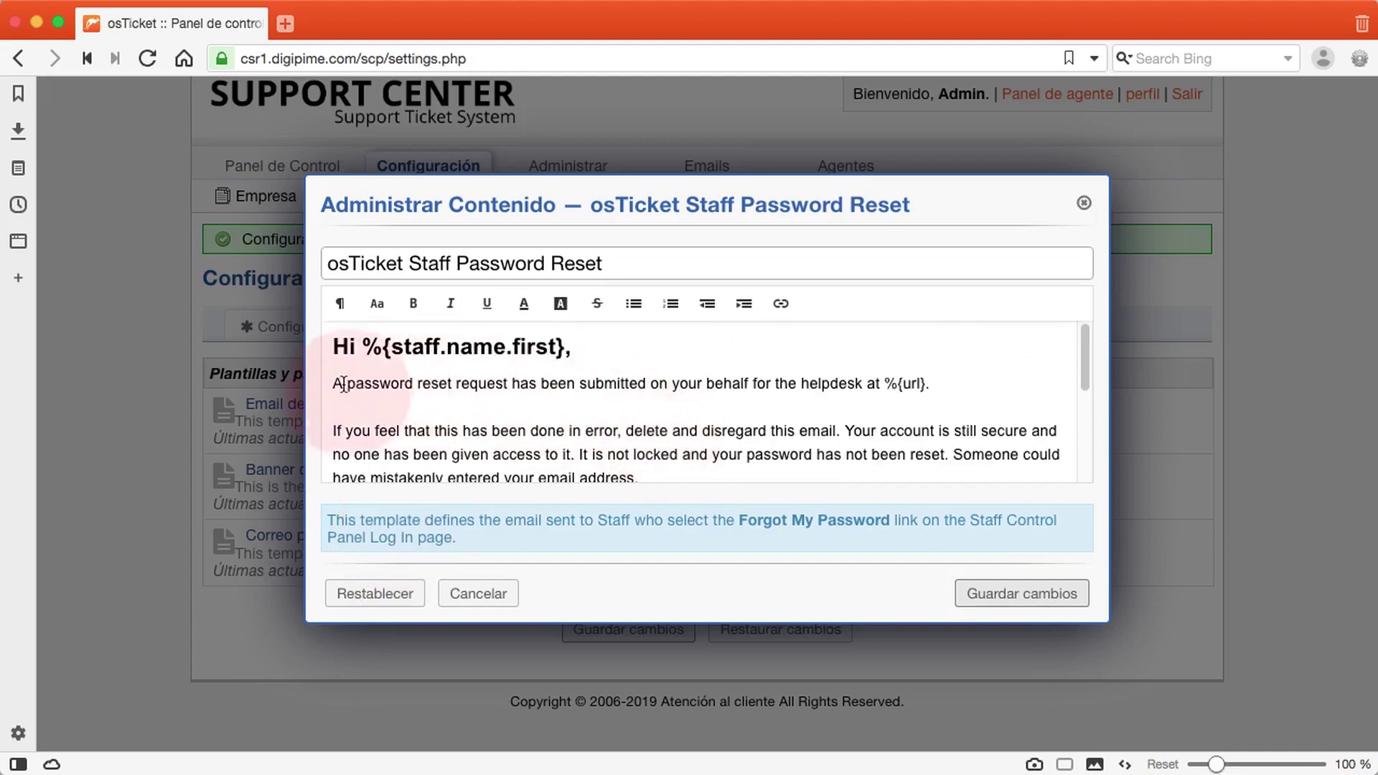
- Make the sentence "A password reset request has been submitted on your behalf for the helpdesk at %{url}." bold and save the template
drag(333, 384, 954, 386)
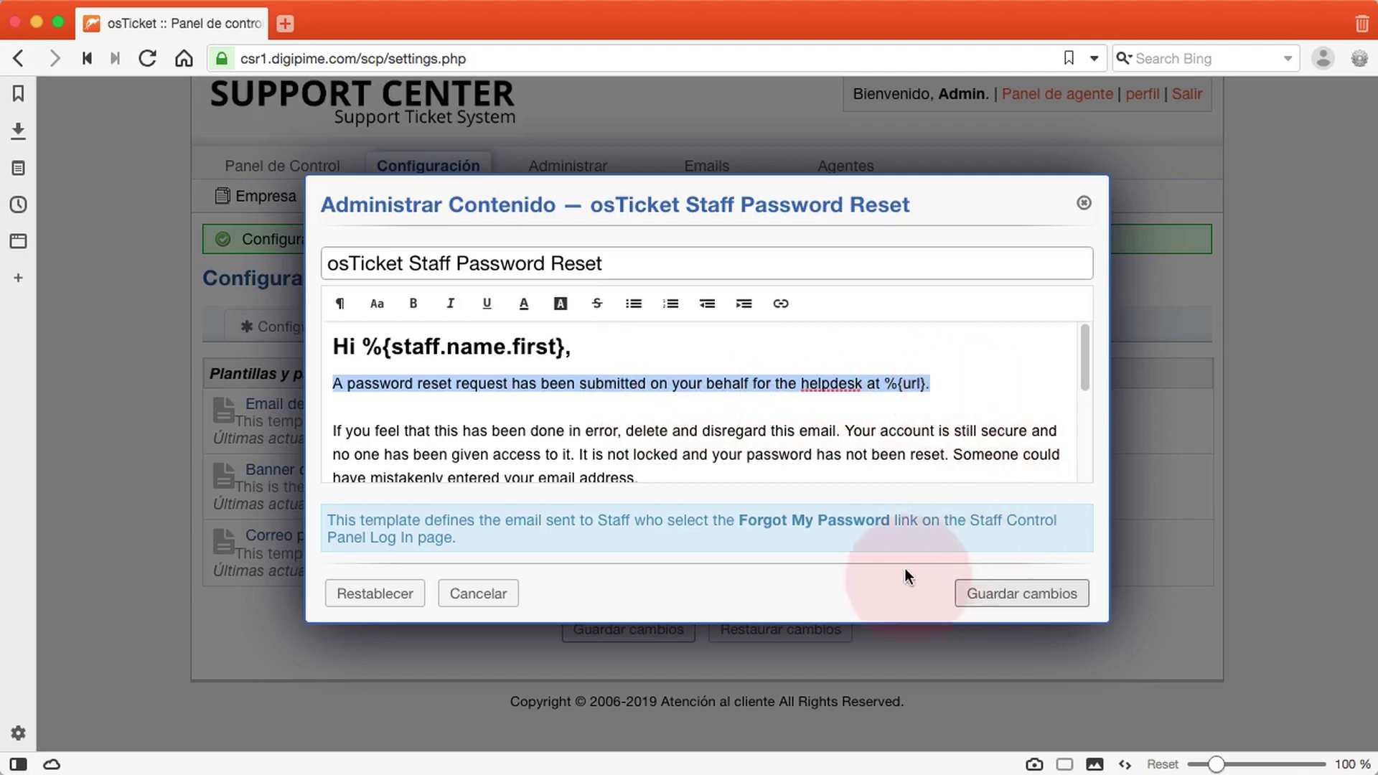
click(415, 307)
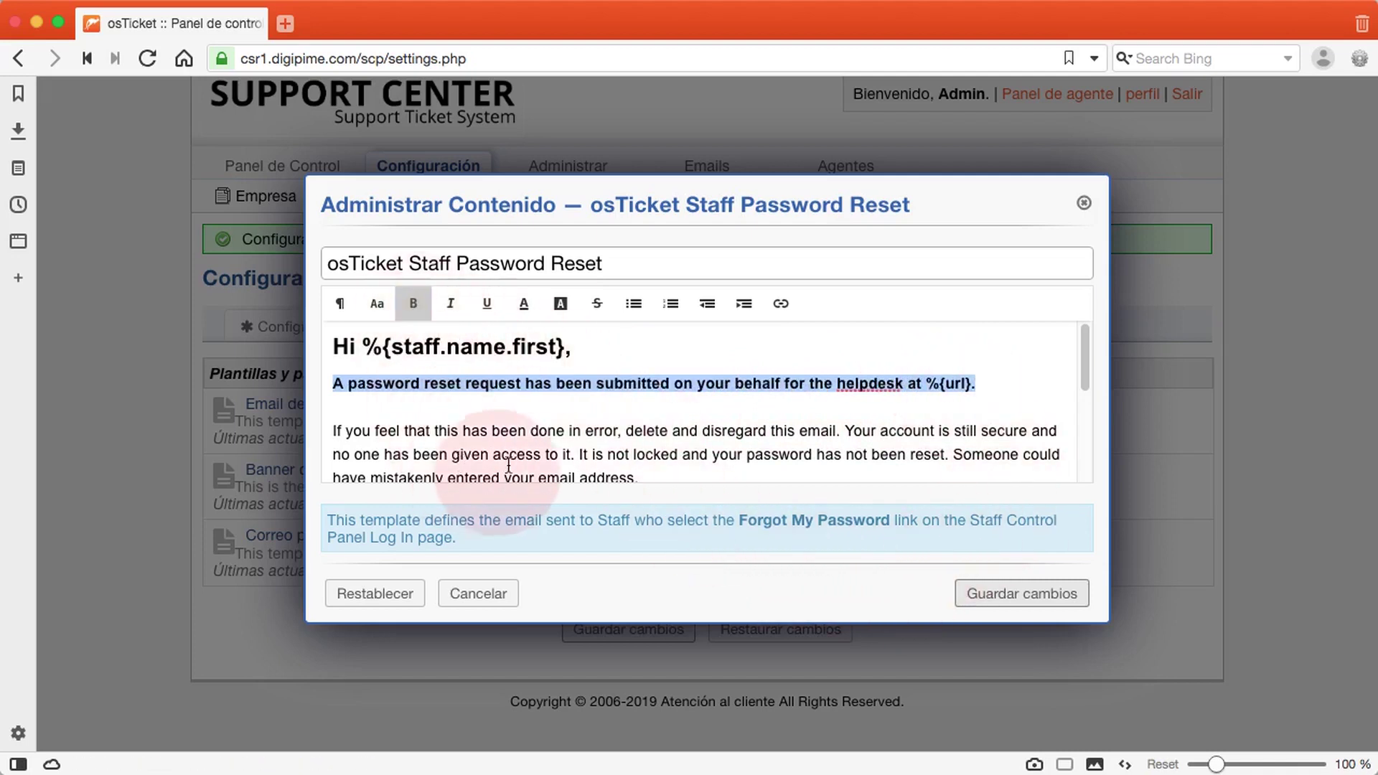
click(995, 601)
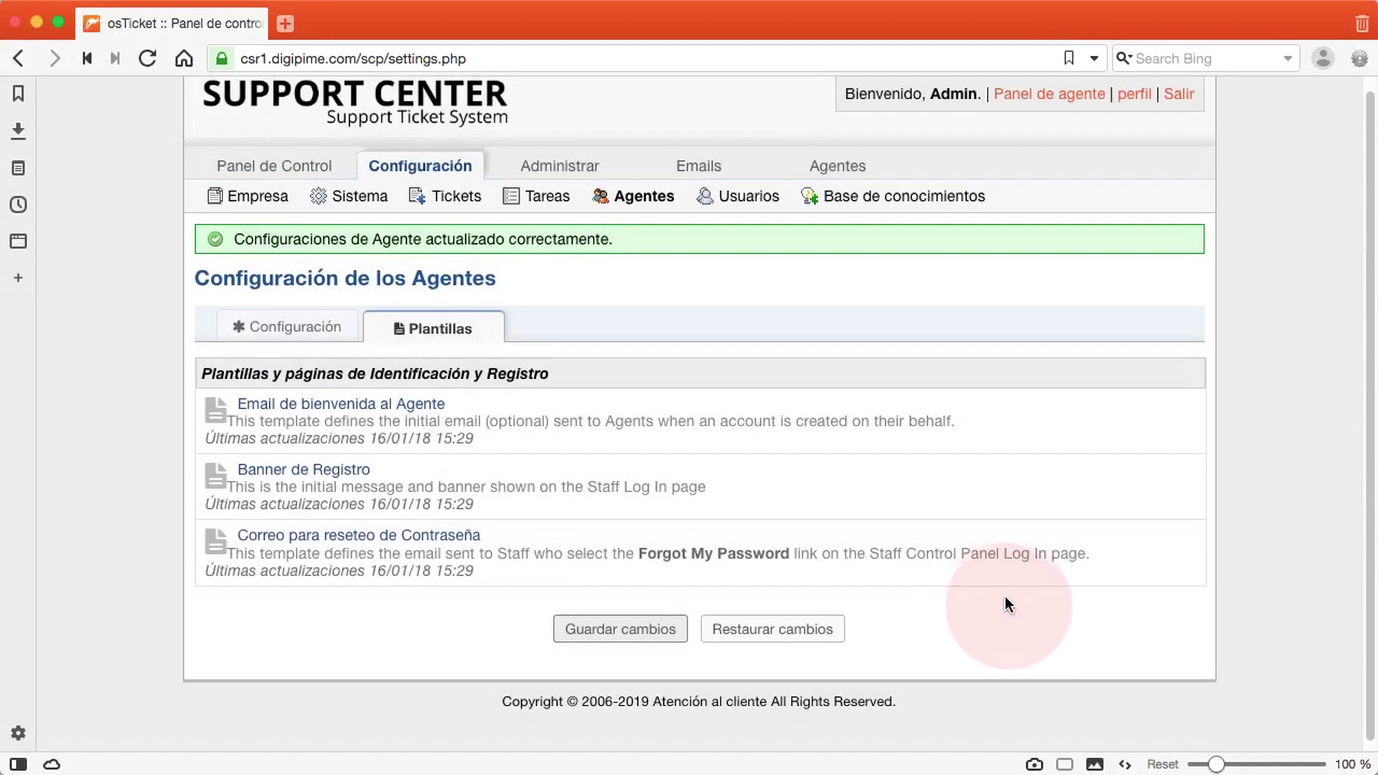
- Log out of the administrator account to reach the staff login page
drag(1138, 488, 1141, 407)
click(1142, 407)
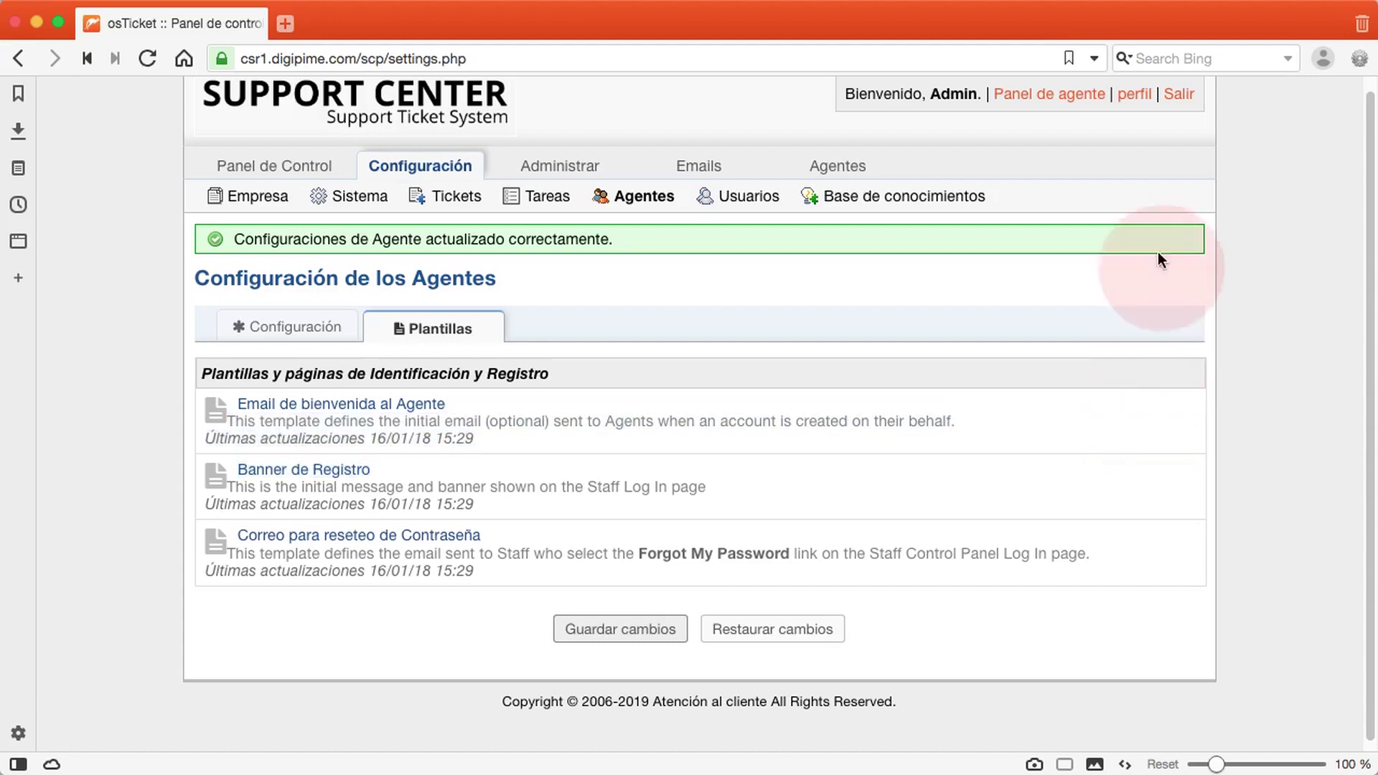
click(1181, 96)
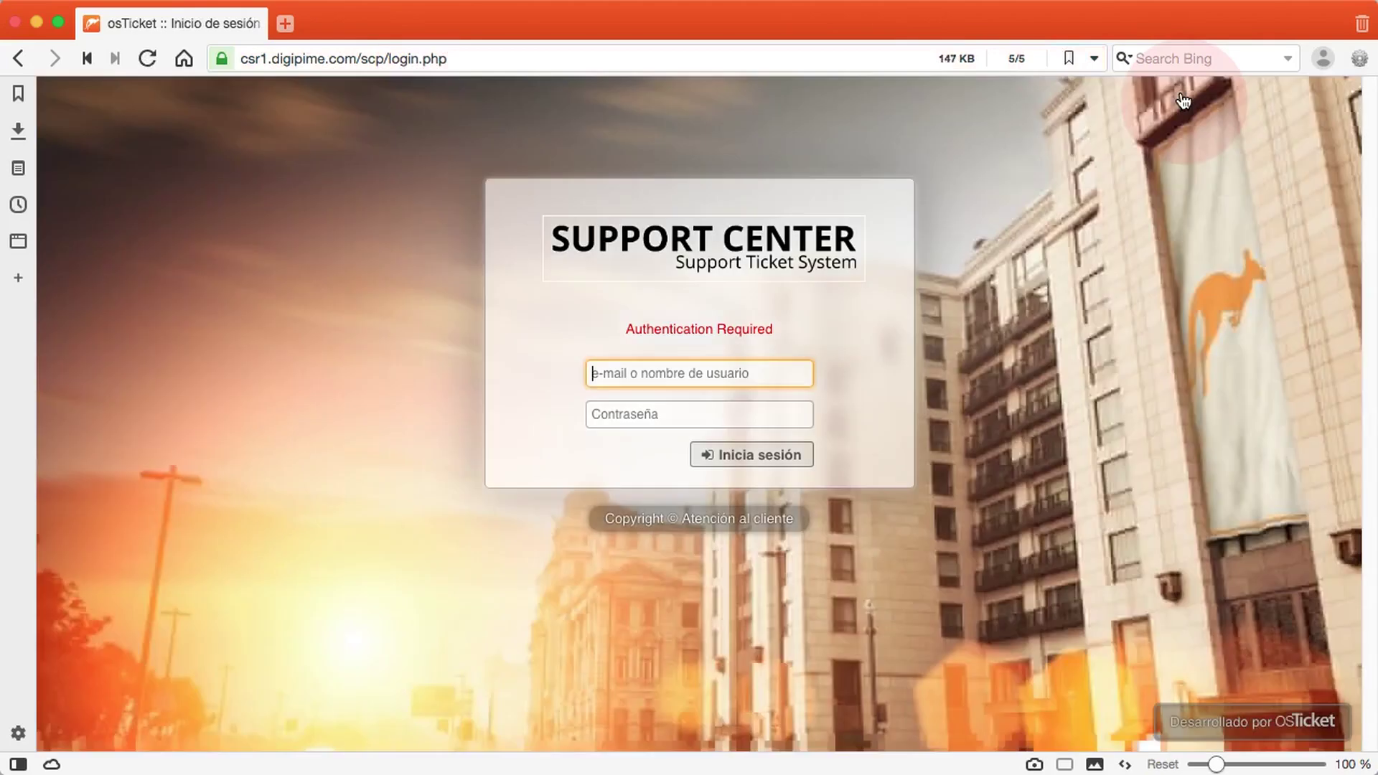